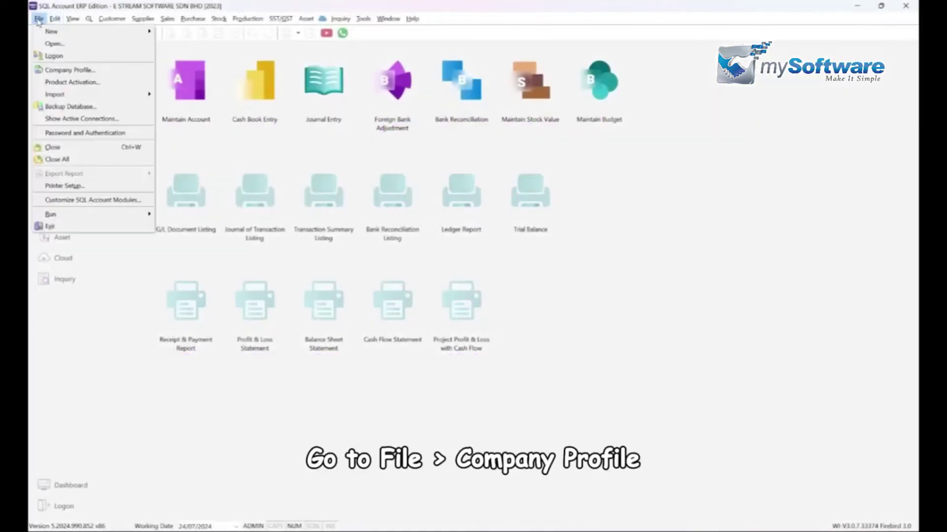
click(48, 70)
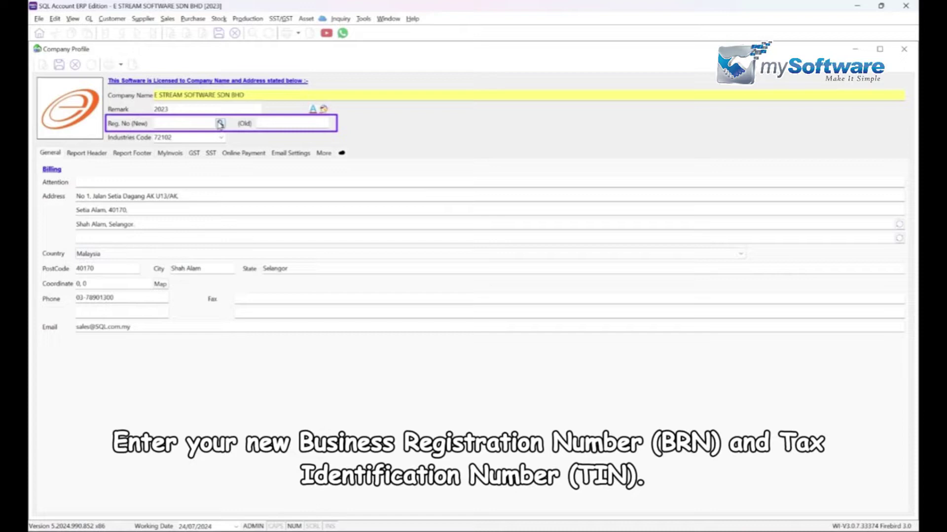
click(170, 153)
click(220, 123)
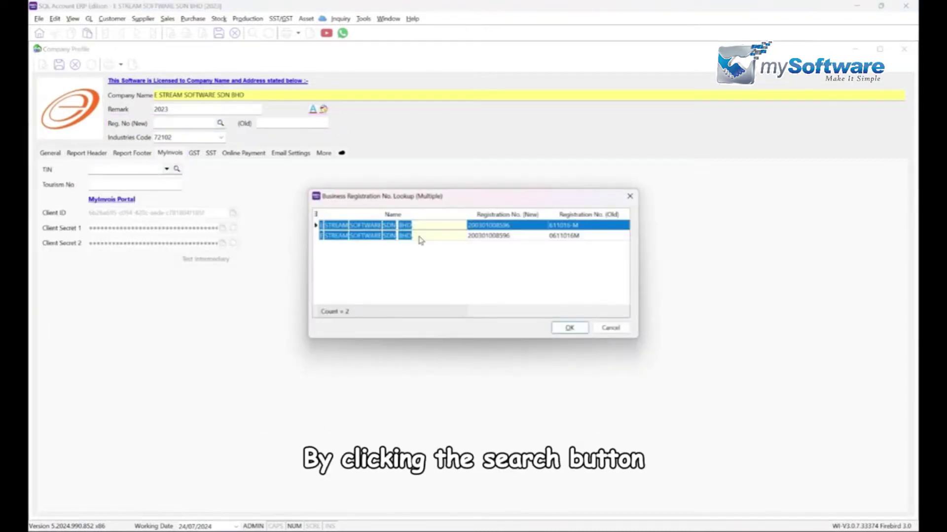
click(570, 327)
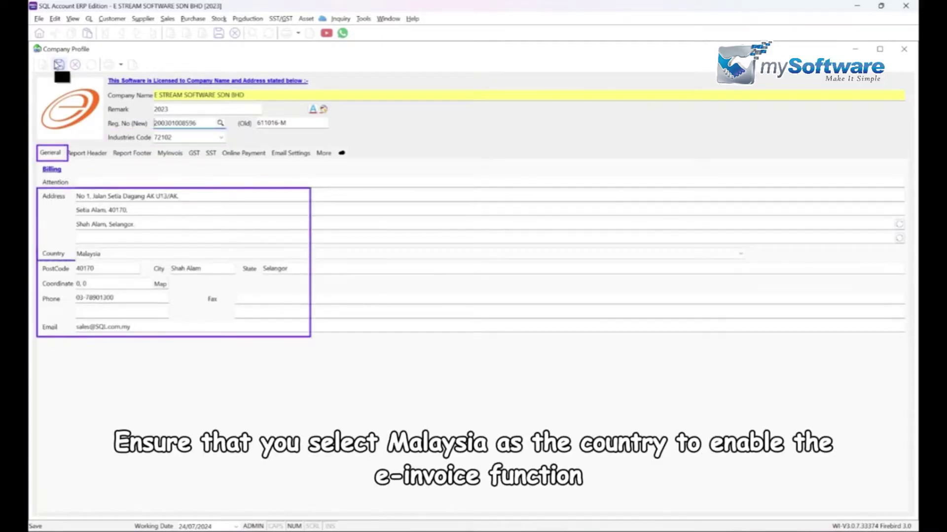
Save the company profile and review its SST details.
click(58, 64)
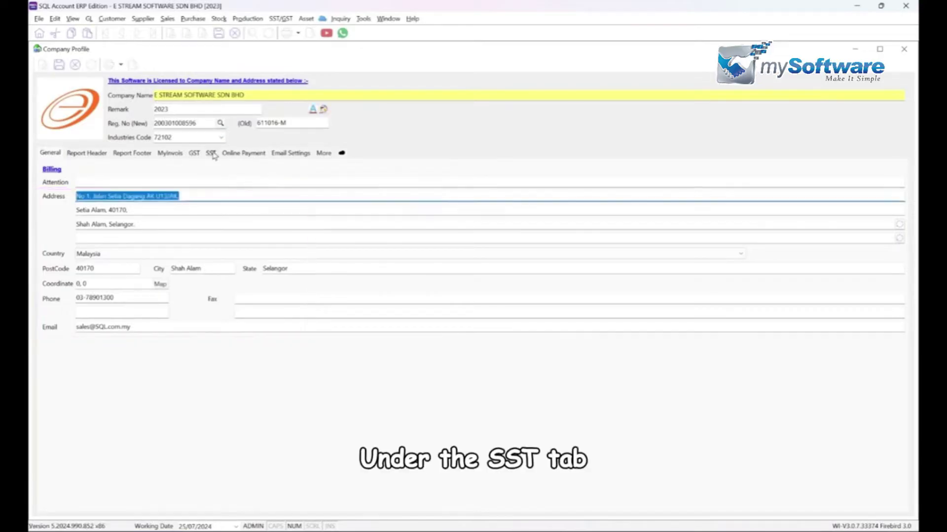
click(212, 153)
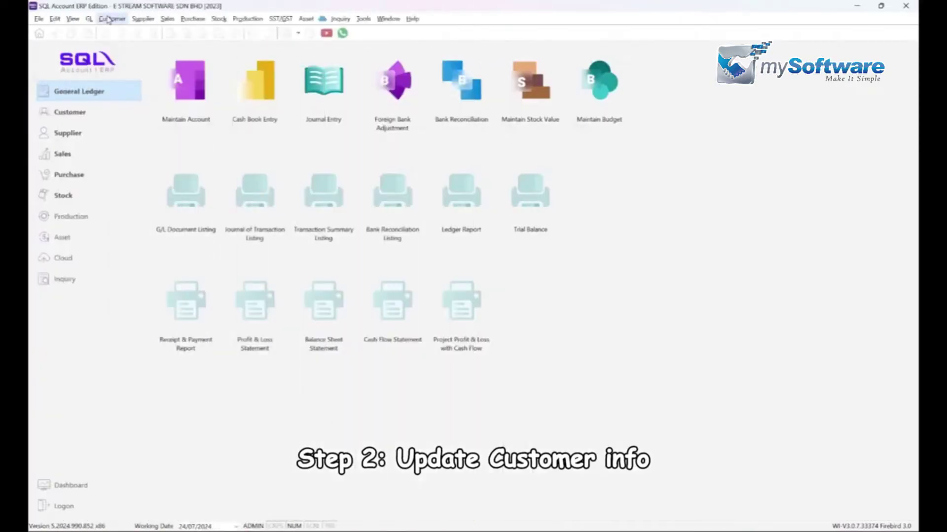
Run TIN Lookup on the customer list and save BRN/TIN for all 16 customers.
click(108, 20)
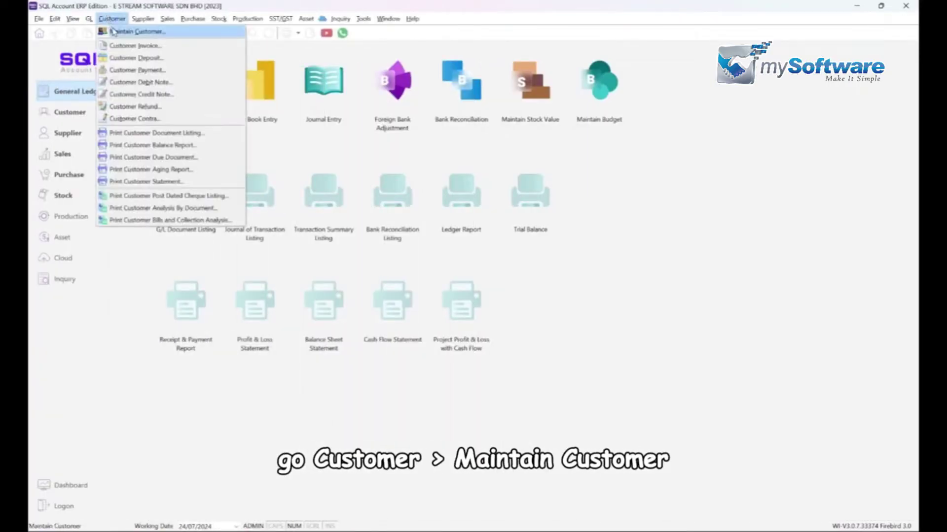
click(136, 29)
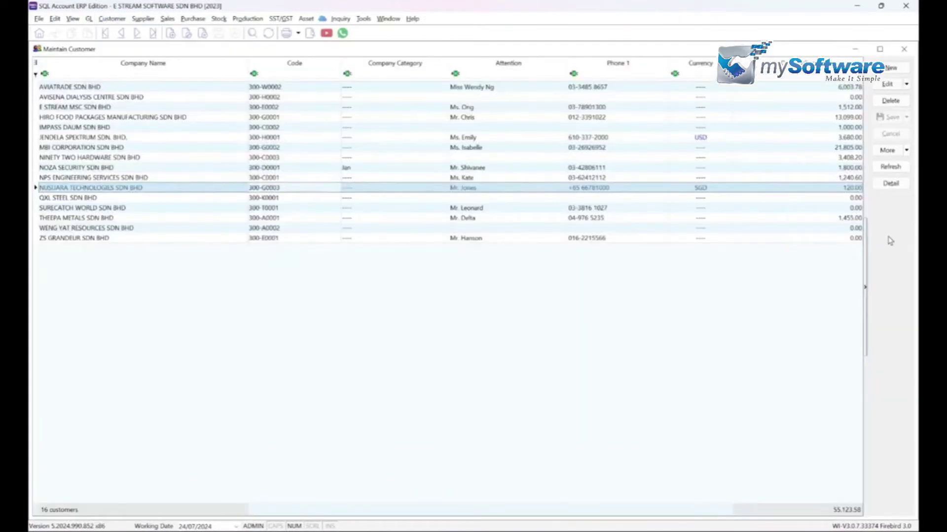
right_click(890, 241)
click(870, 274)
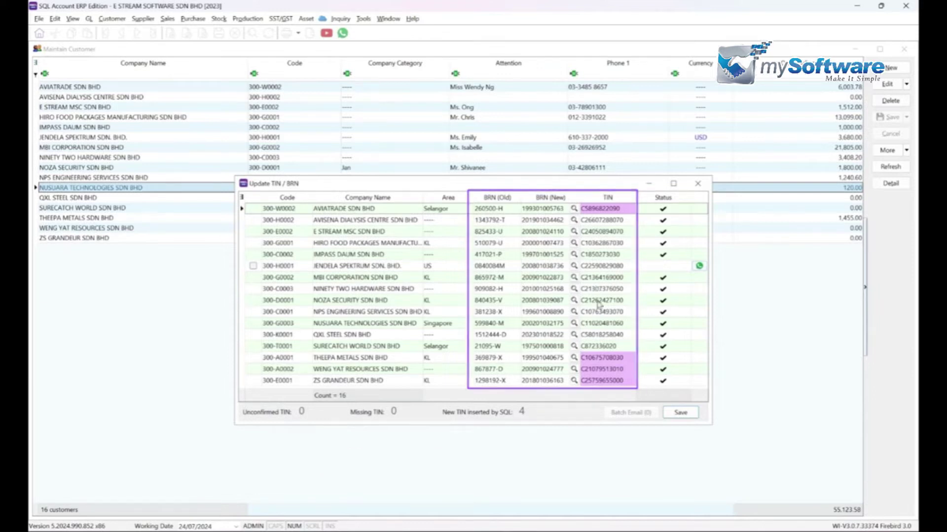
click(679, 414)
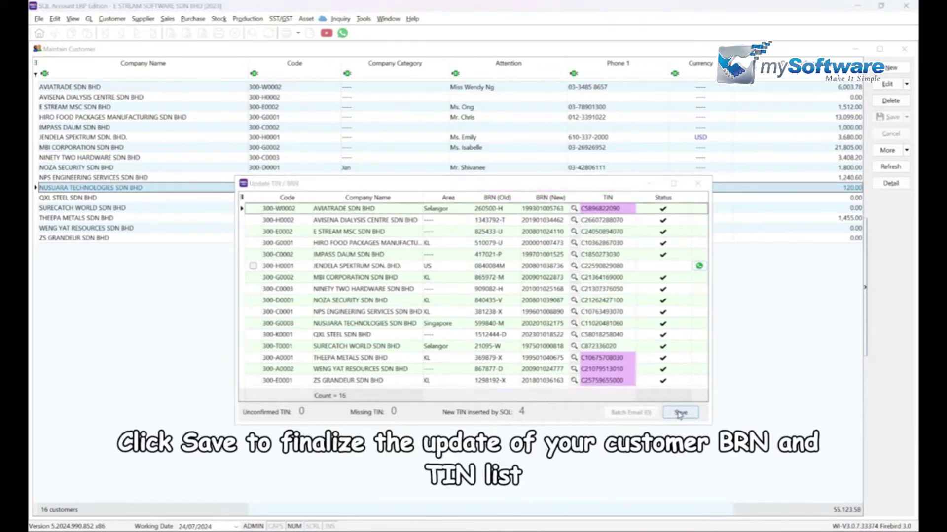
Acknowledge the save, then check E STREAM MSC SDN BHD's BRN ID Type and TIN options.
click(539, 287)
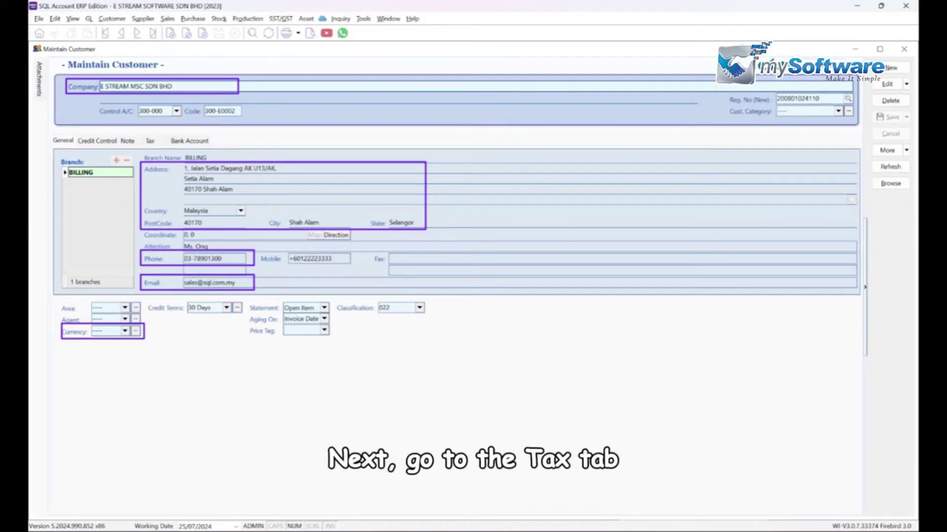
click(150, 142)
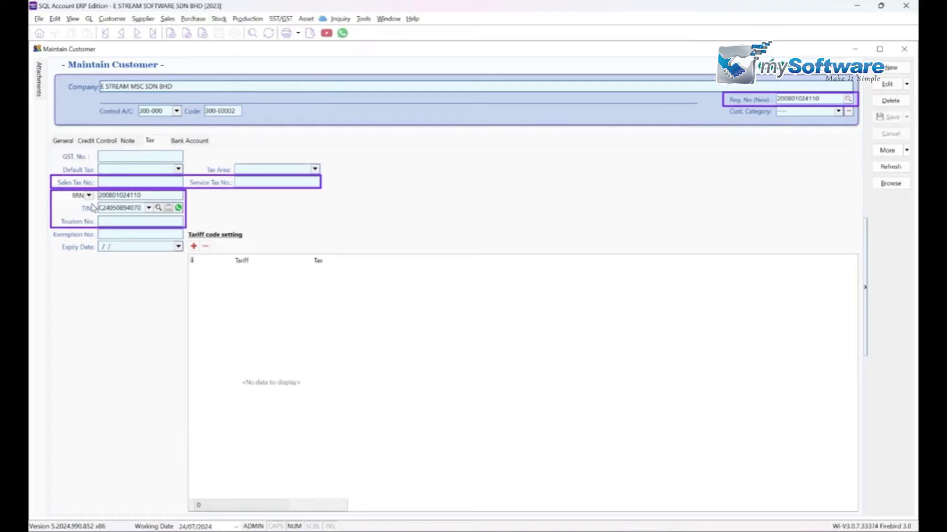
click(89, 196)
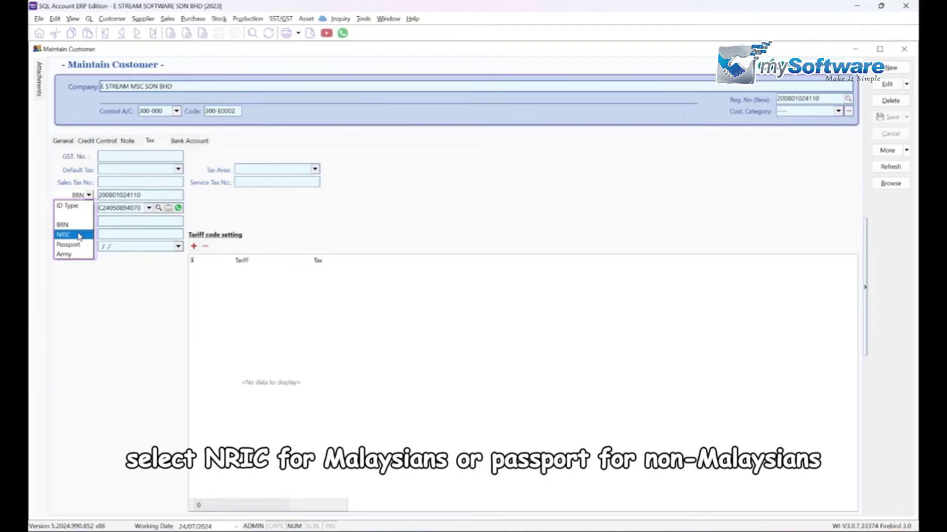
click(138, 192)
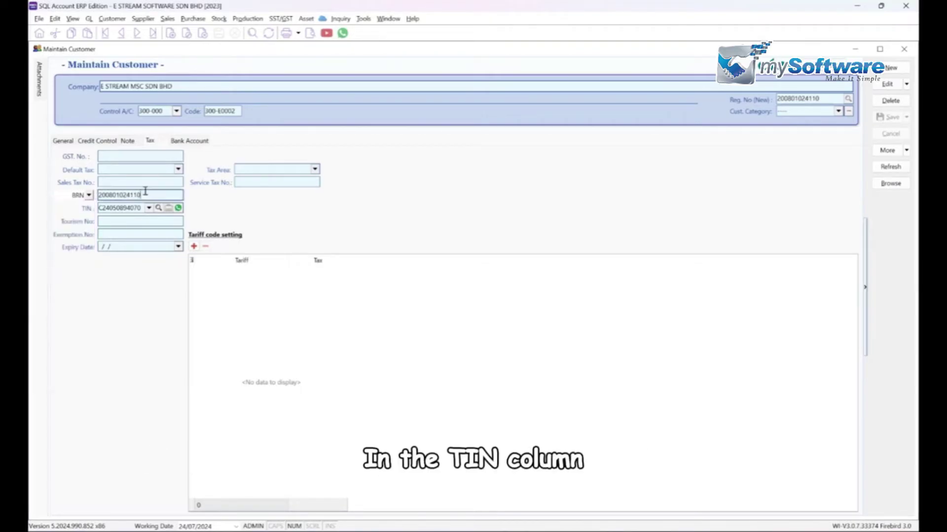
click(148, 208)
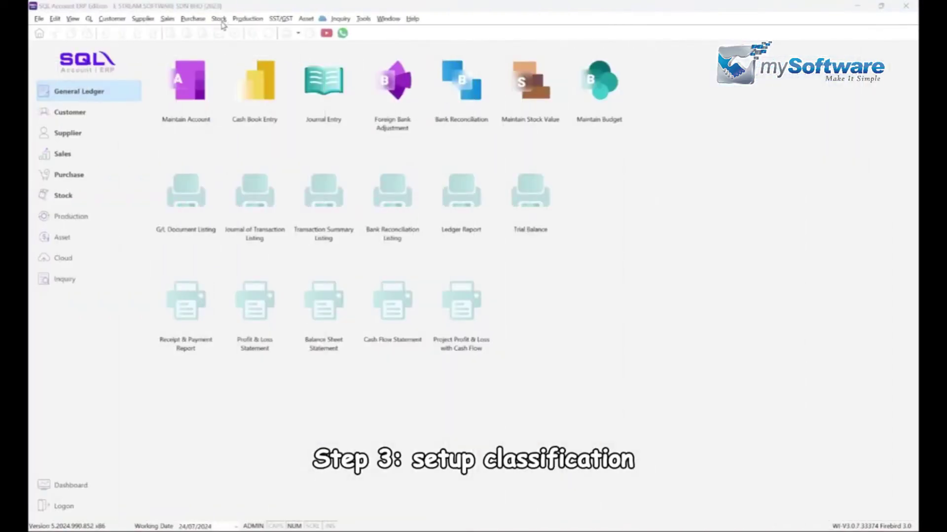
Give stock item BOM-01/Black classification 022 Others, save it, and return to the 69-item list.
click(219, 20)
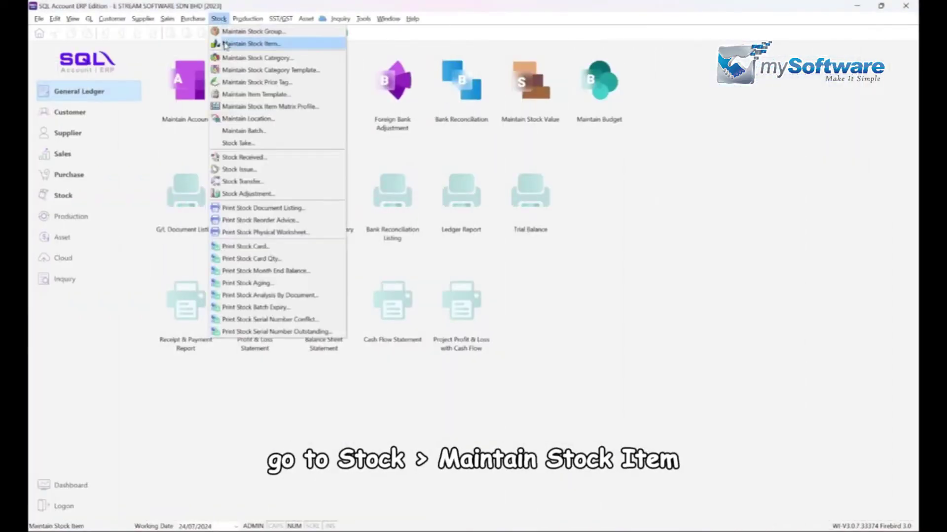
click(227, 44)
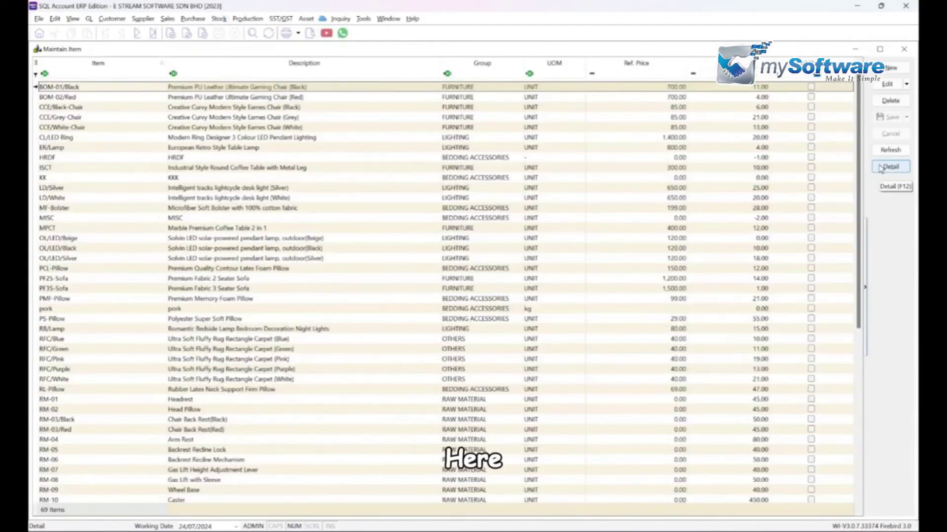
click(890, 167)
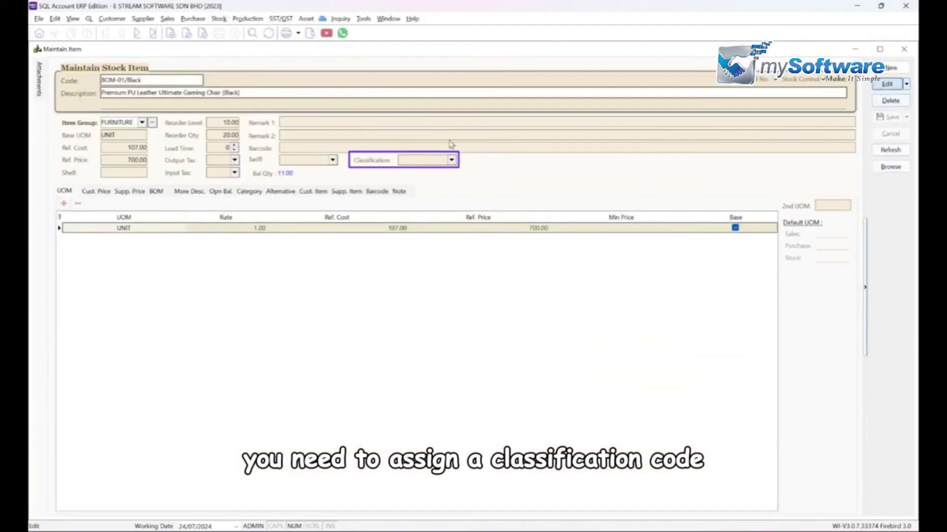
click(887, 84)
click(452, 161)
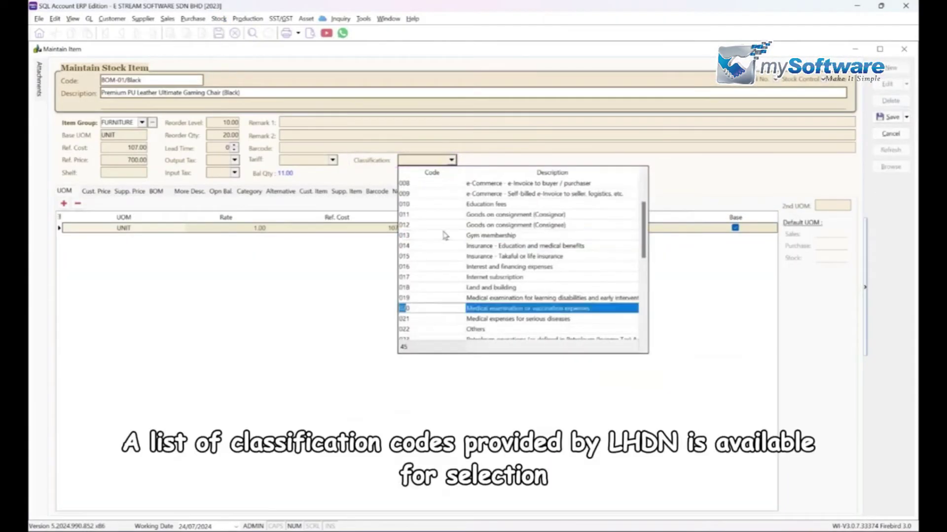
click(453, 329)
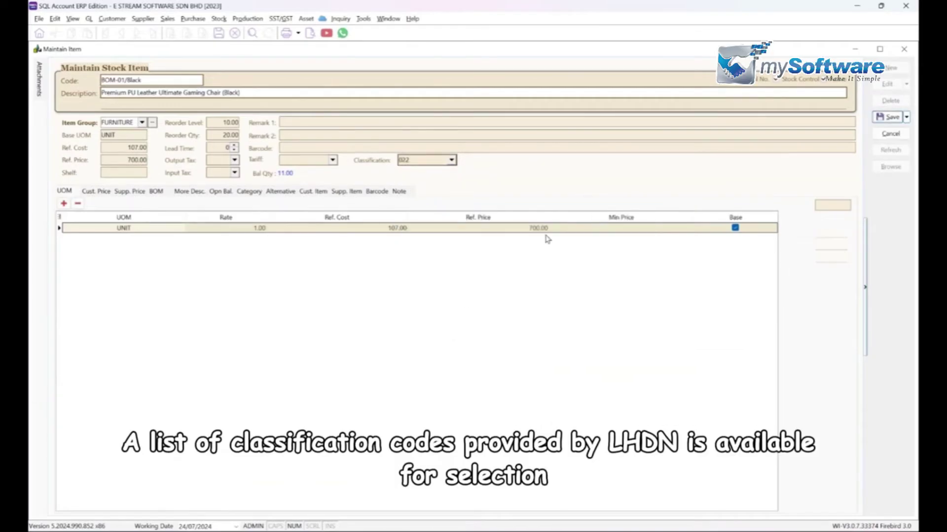
click(888, 119)
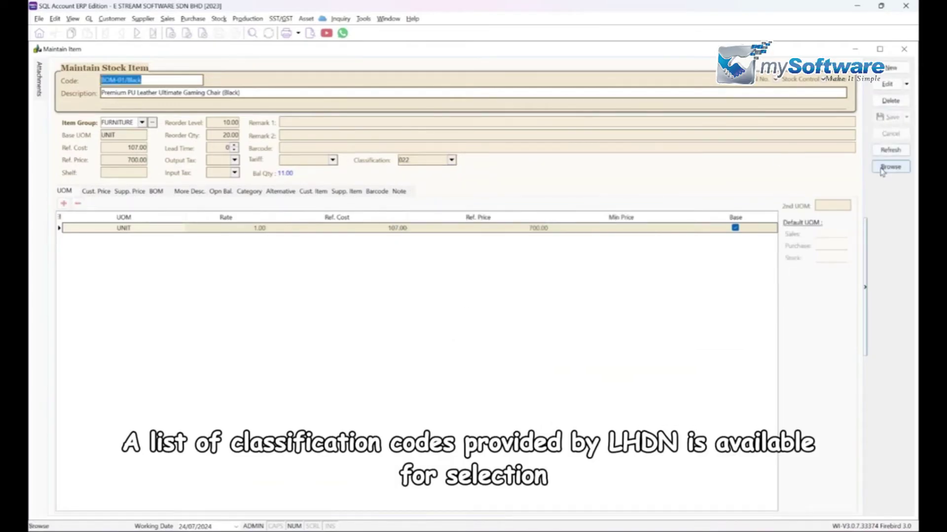
click(890, 167)
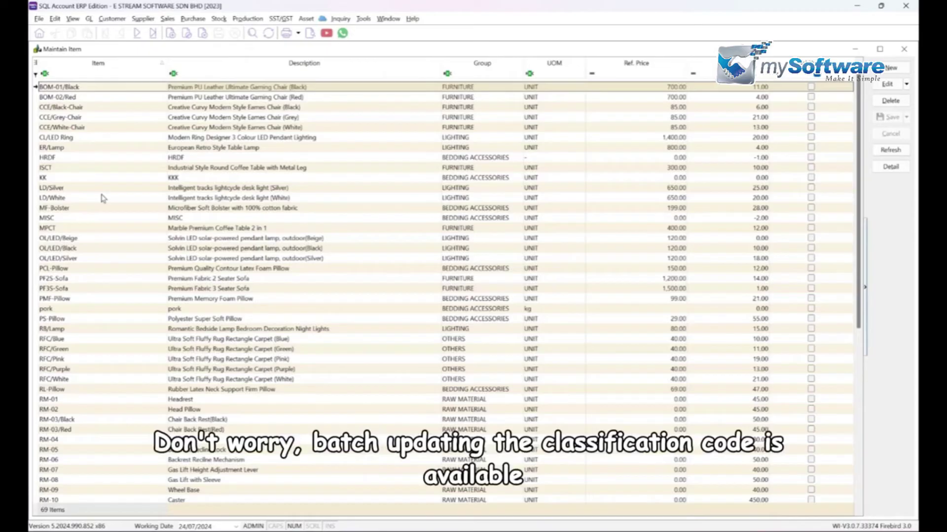
Batch-set classification 022 on the 28 items LD/White to RM-07 and show the Classification column.
click(103, 198)
shift+click(76, 471)
right_click(542, 289)
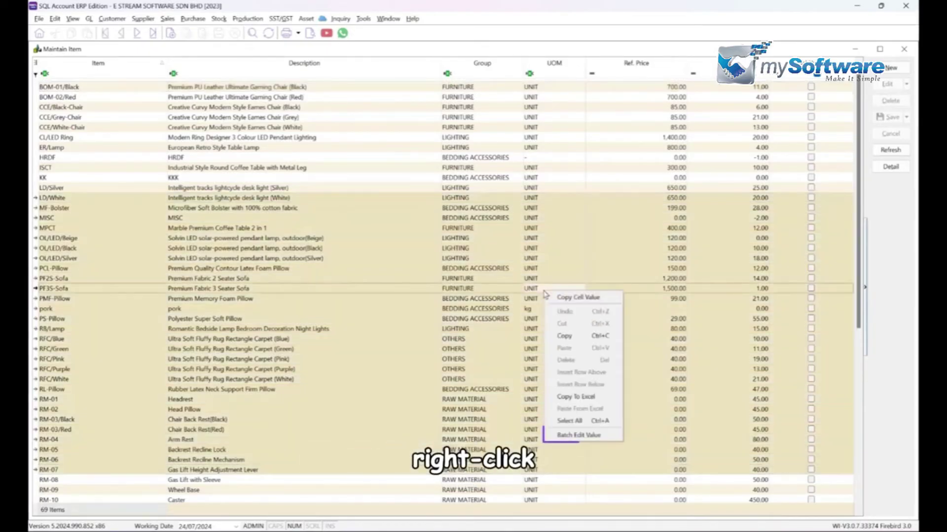
click(582, 435)
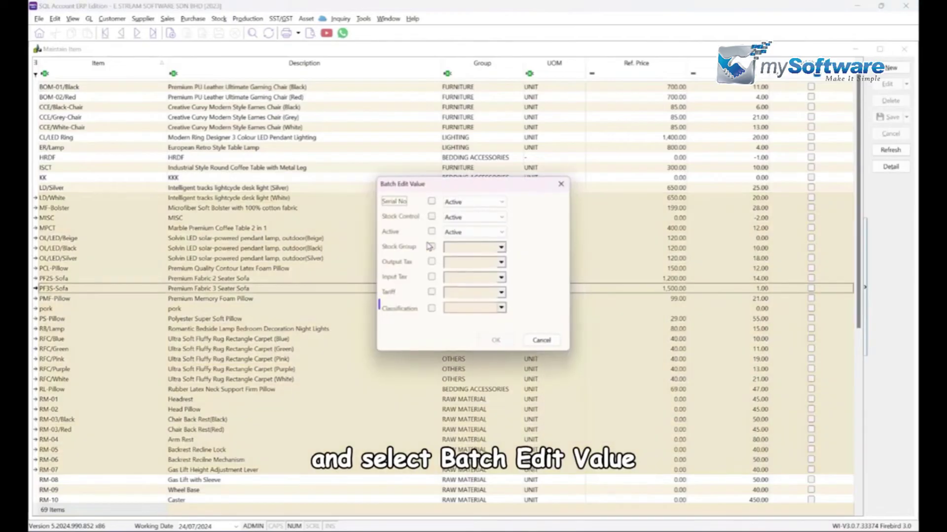
click(432, 308)
click(501, 308)
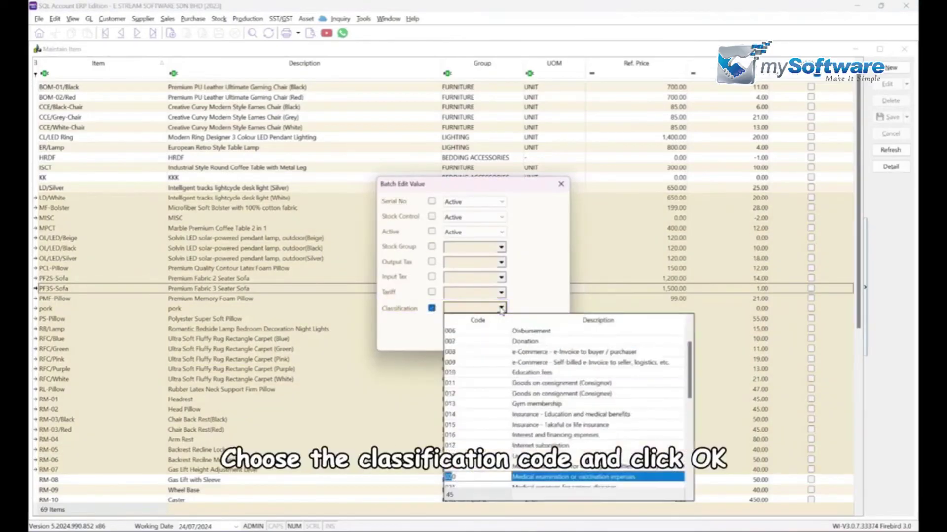
click(474, 477)
click(495, 340)
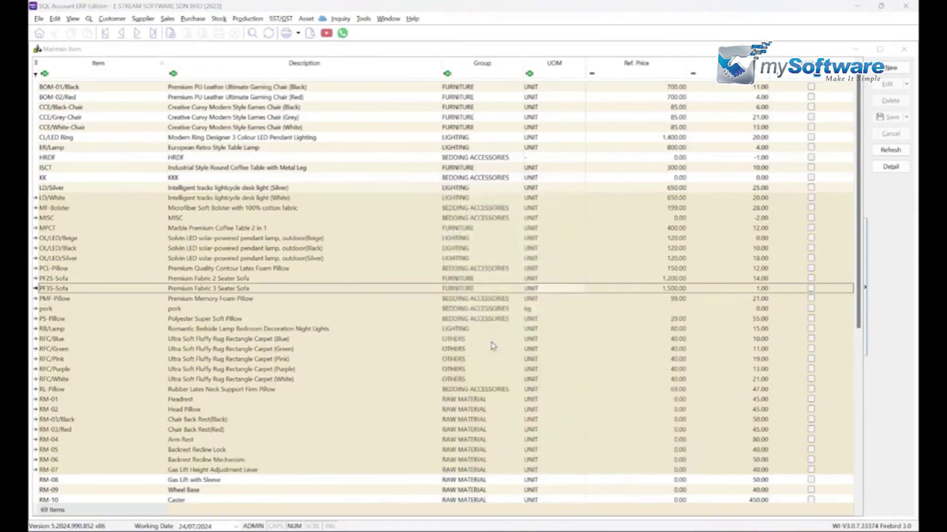
click(500, 288)
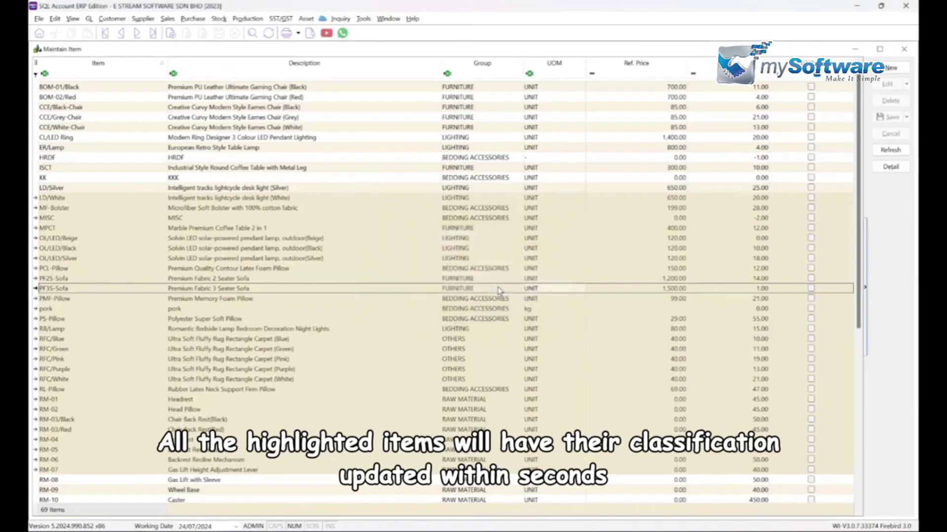
click(546, 288)
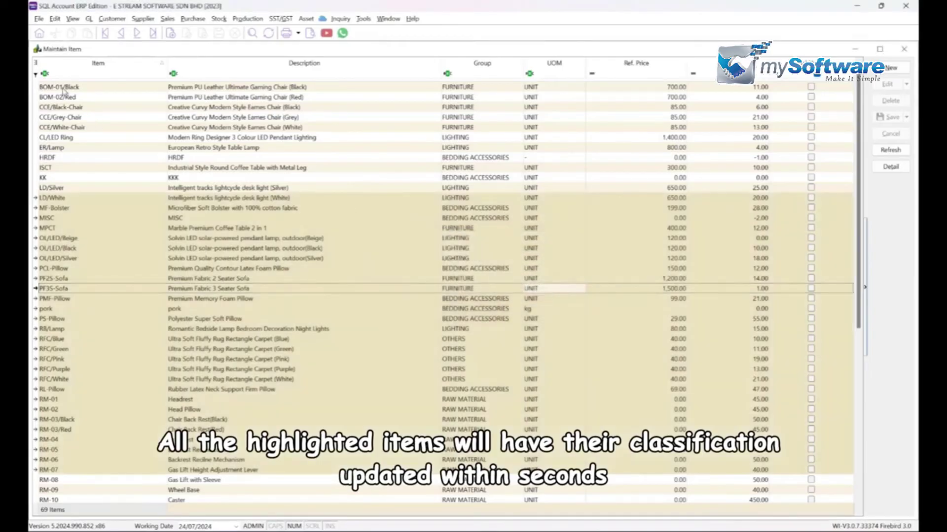
click(35, 63)
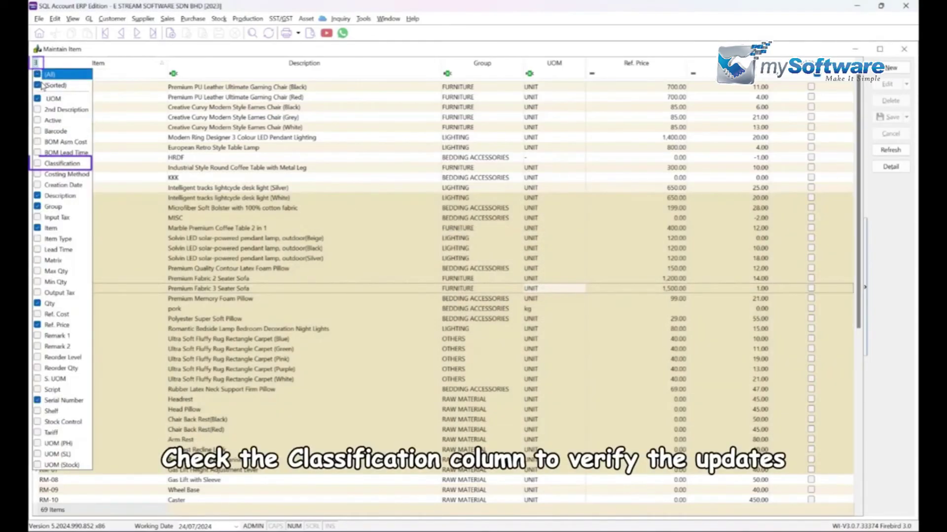
click(37, 164)
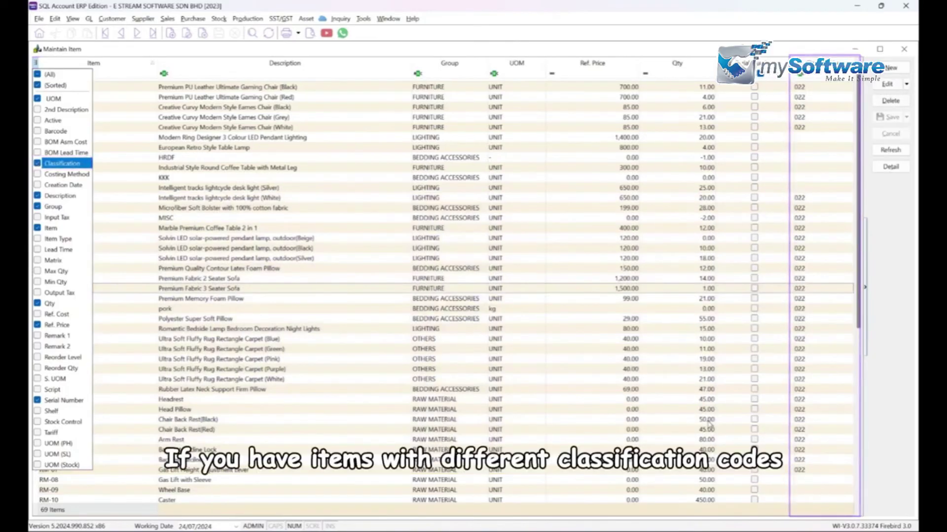
Search the BRN lookup for ELECTRIC companies for a new customer, then cancel it.
click(908, 51)
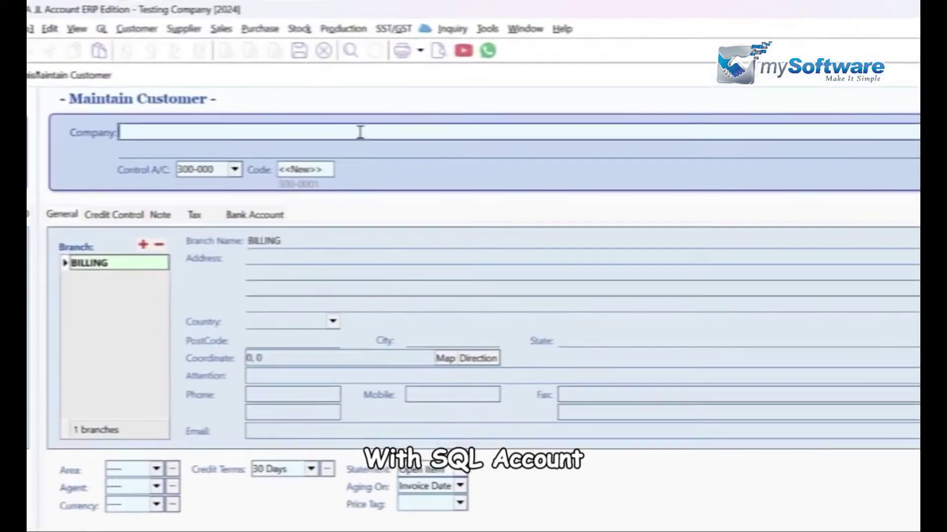
text(ELECTRI)
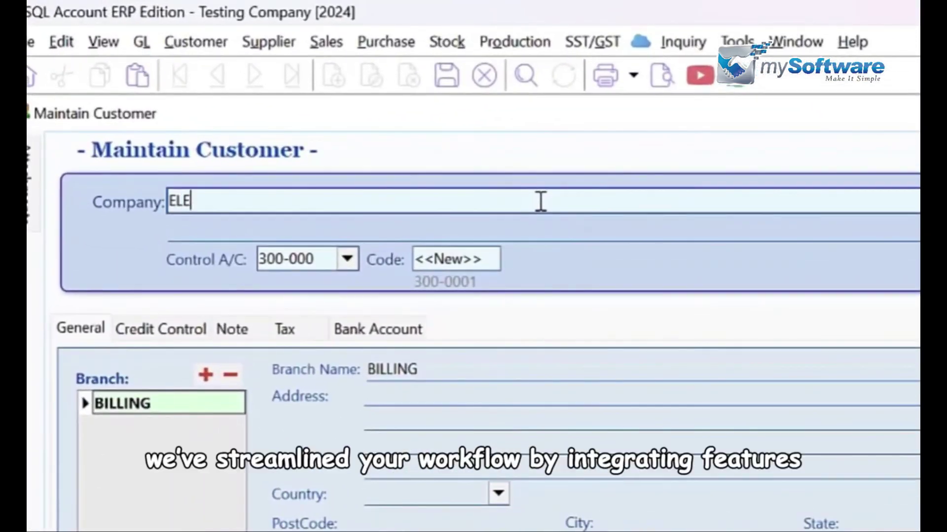
text(C)
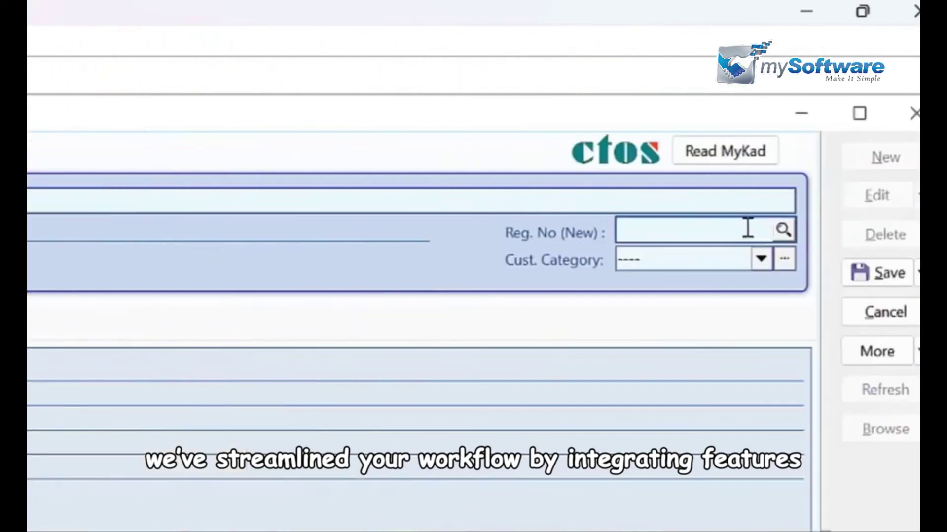
click(783, 230)
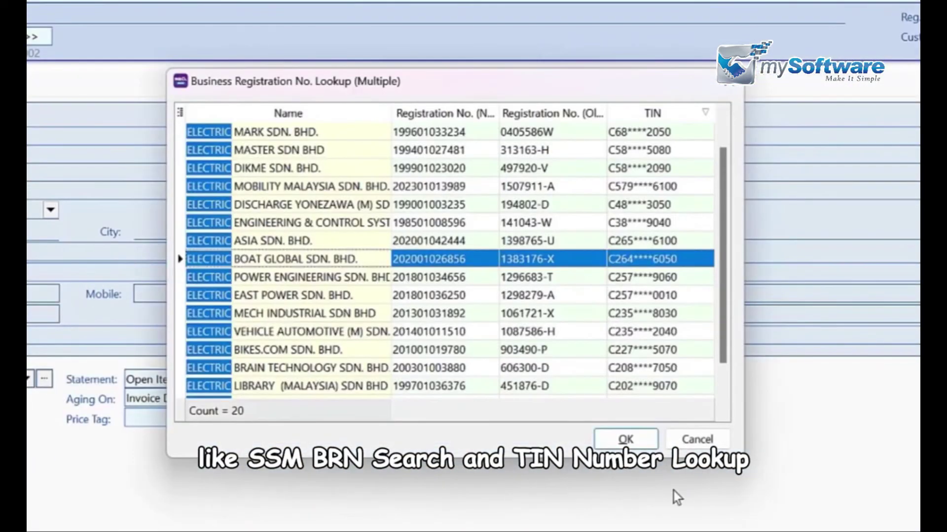
click(697, 440)
Search the BRN lookup for SUNSURIA companies instead.
text(SUNSURIA)
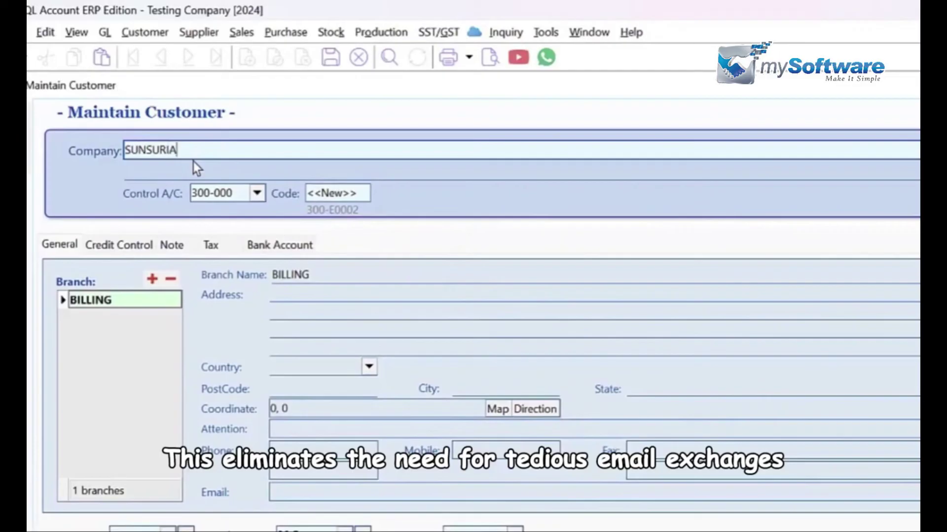
click(823, 169)
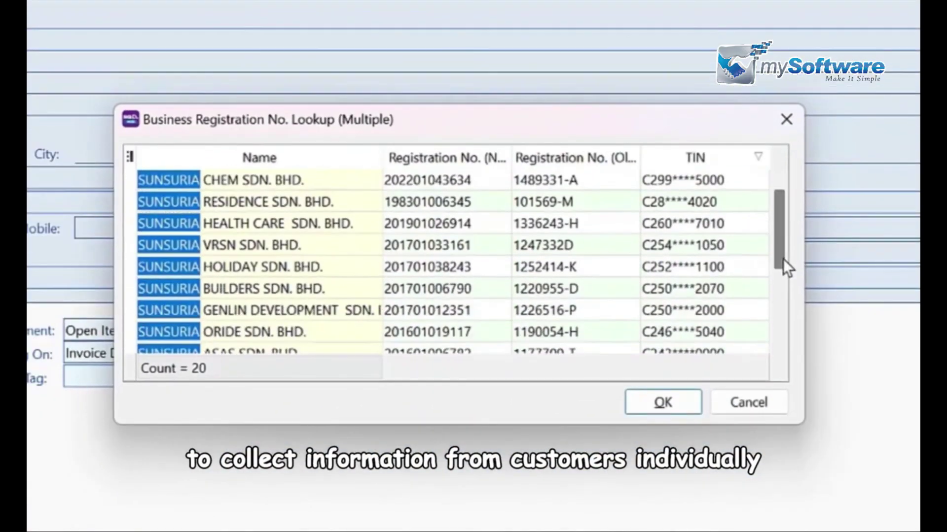
drag(783, 259, 788, 298)
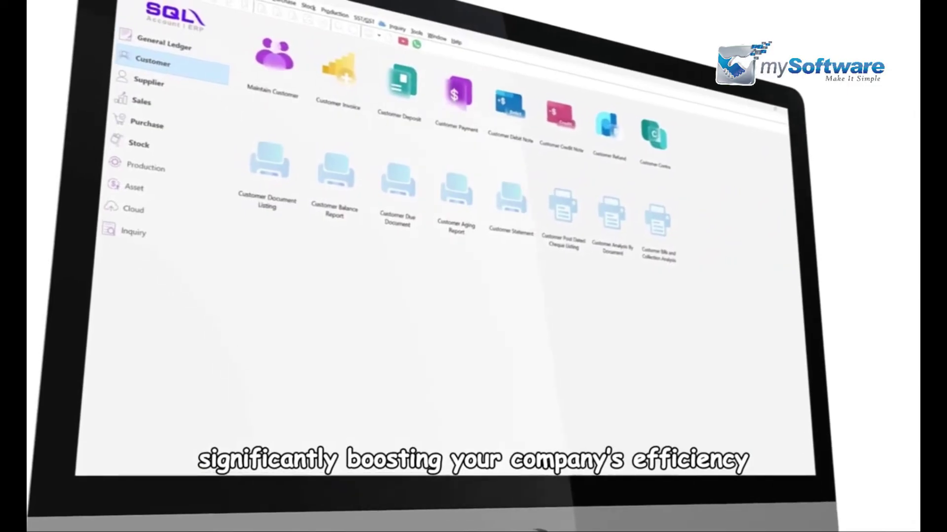